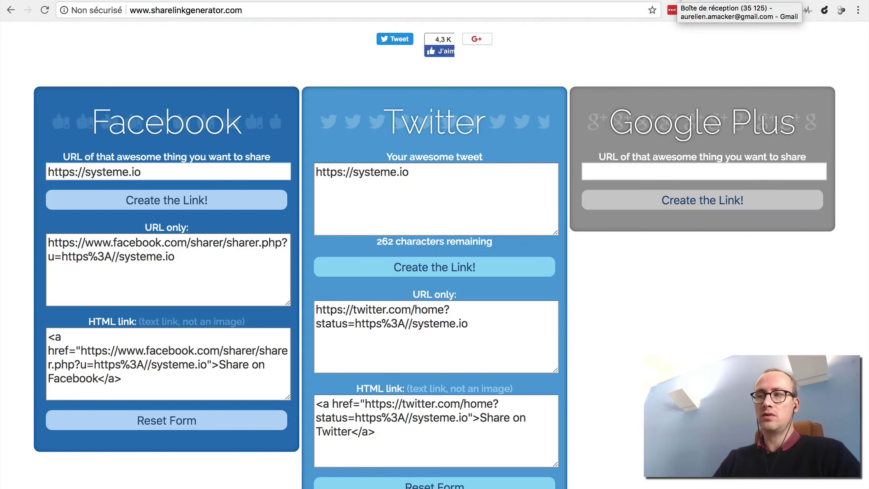
Step: Look over the share-link forms down to the filled-in Email form and its generated mailto link
scroll(686, 302, "down", 9)
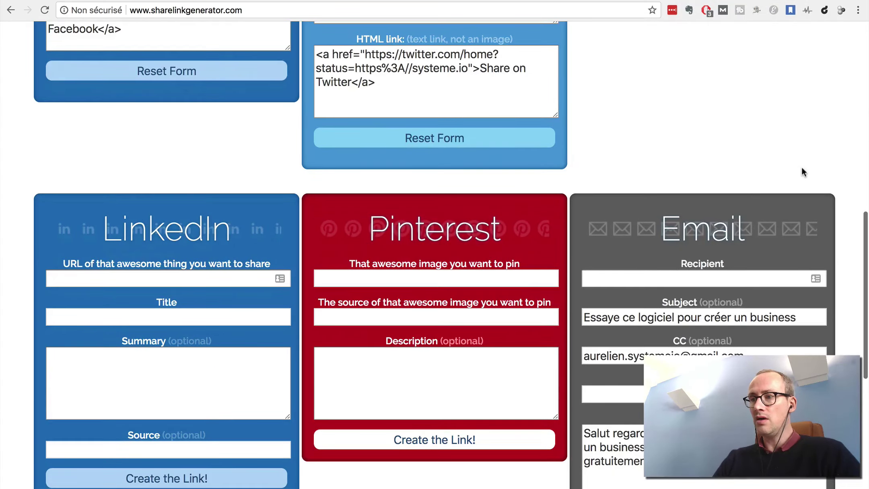
scroll(802, 166, "down", 4)
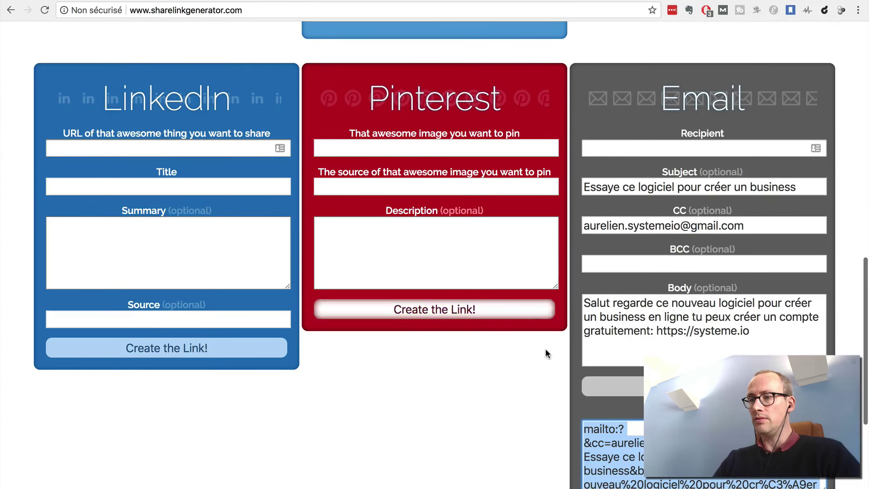
scroll(546, 354, "down", 2)
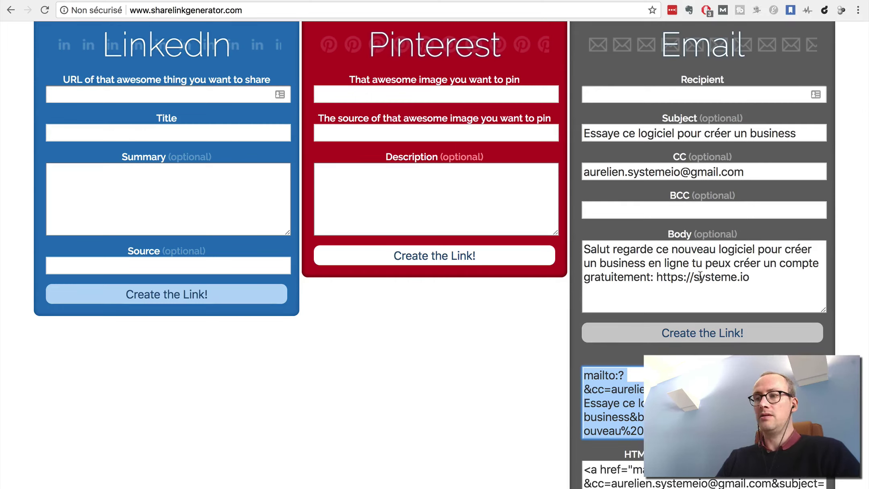
Step: Switch to Gmail, open the email offering the private video "un business à 25 000 euros par mois", and follow its Facebook share link
key("ctrl+Tab")
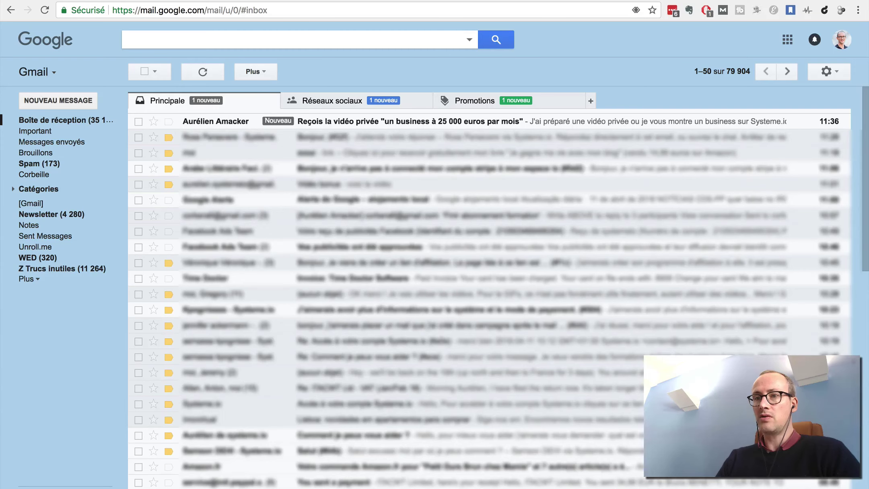
left_click(479, 123)
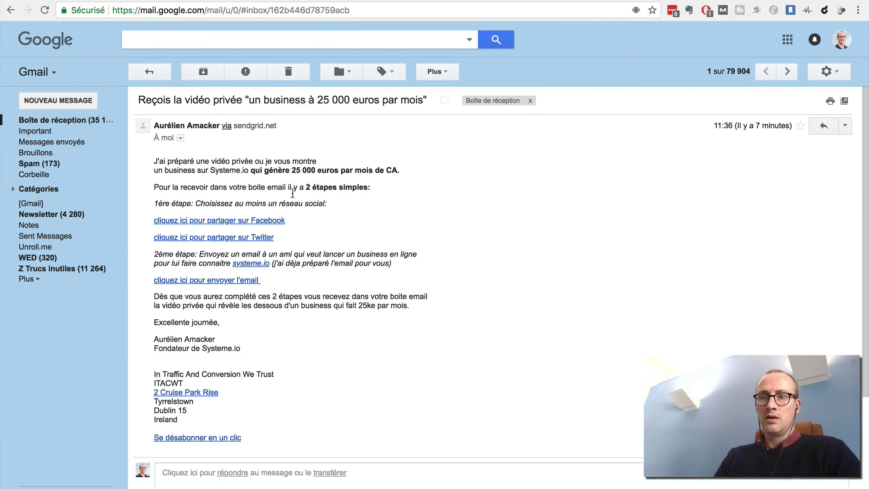
left_click(232, 222)
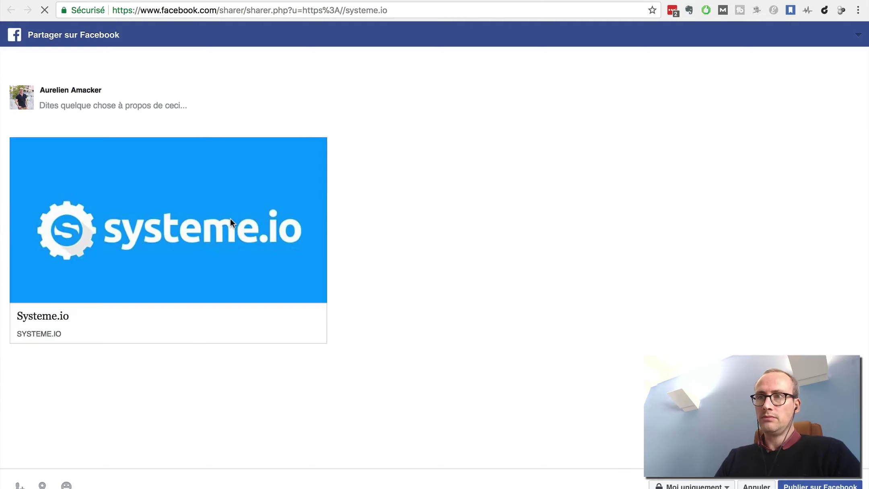
Step: Write "regardez ca" as the comment on the Facebook share of systeme.io
left_click(97, 105)
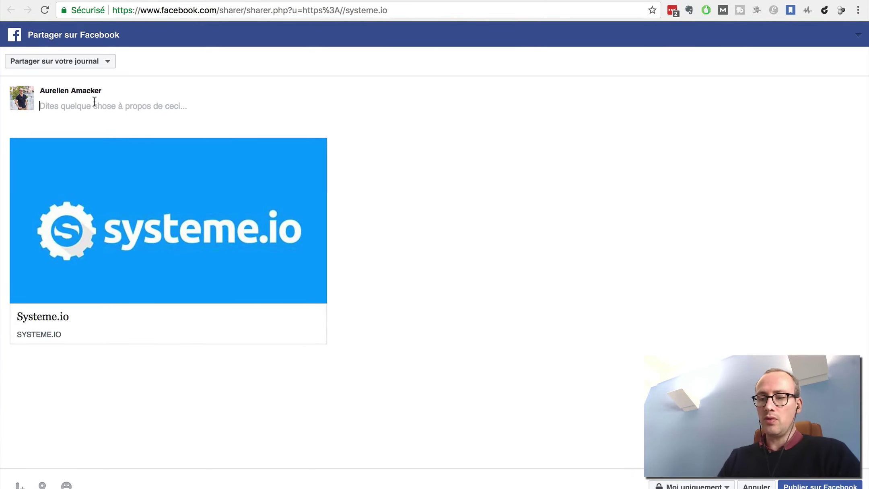
type("regardez c")
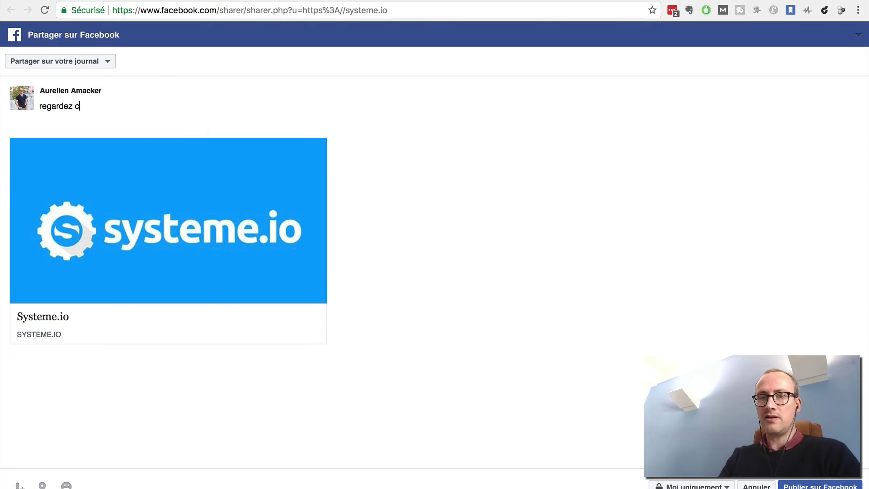
type("a")
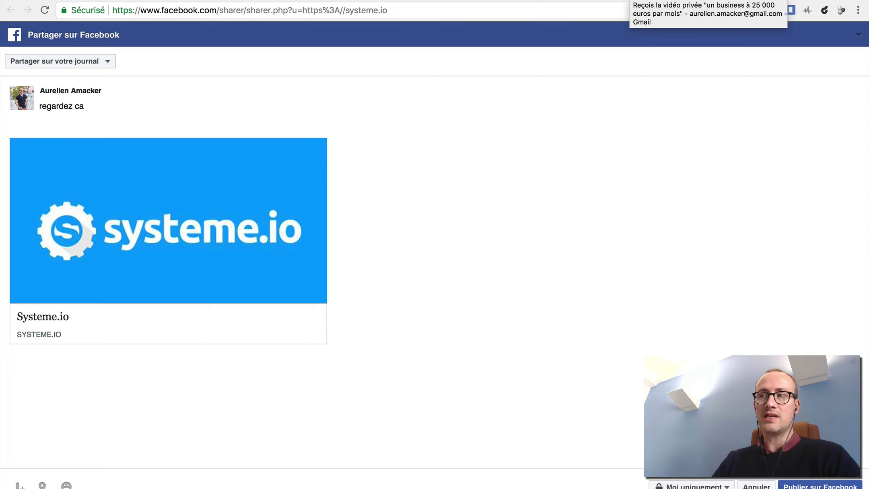
Step: View the prefilled tweet through the Twitter share link in the Gmail message, and return to the message
left_click(634, 1)
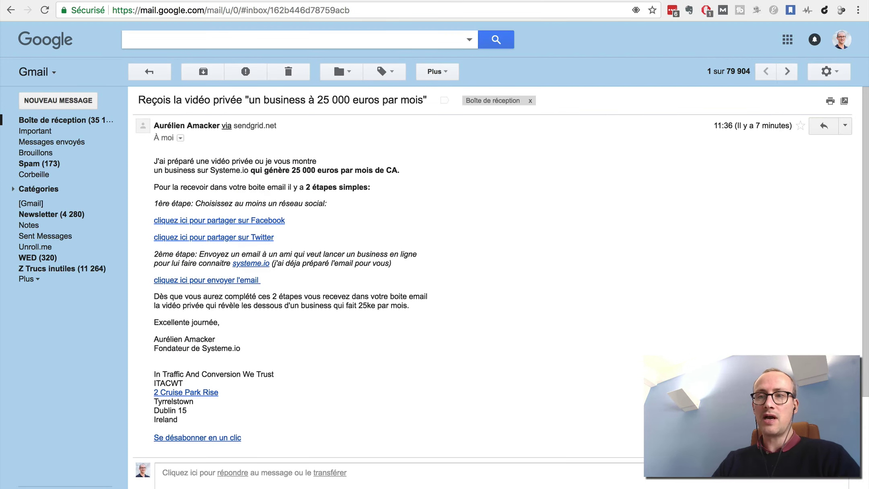
left_click(223, 240)
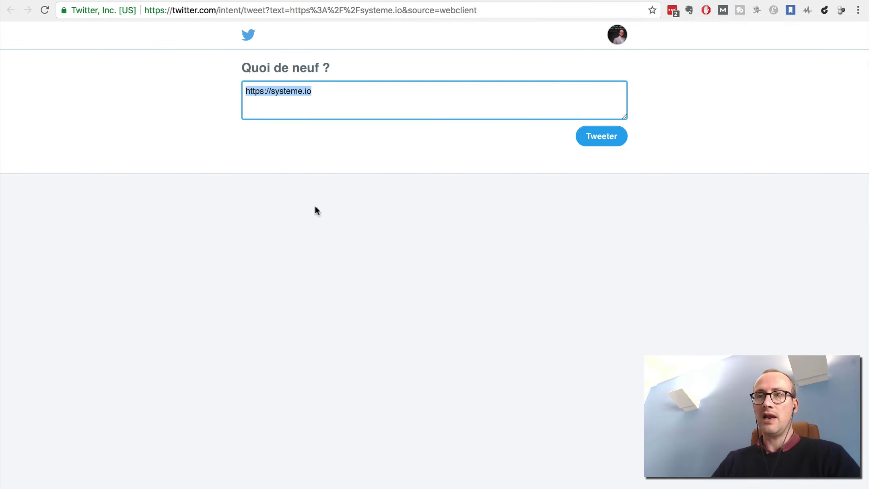
left_click(671, 1)
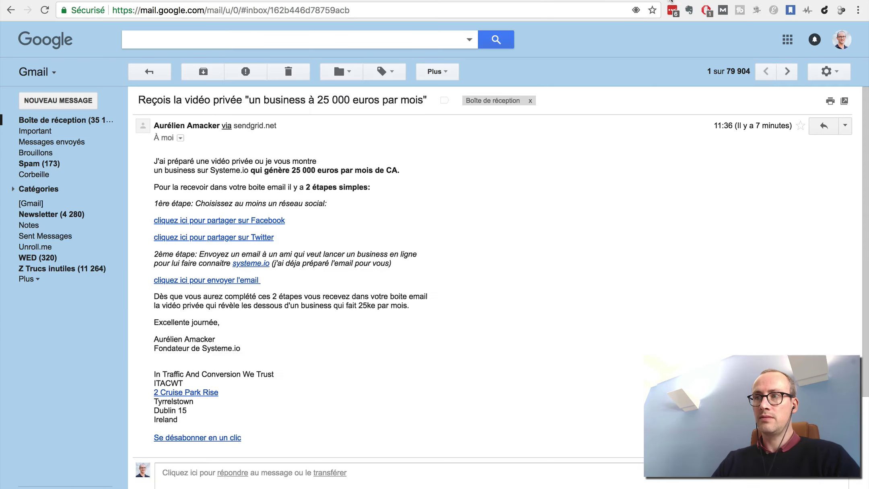
Step: Open the prefilled email from the message's send-email link, add the recipient's address, and send it
left_click(205, 282)
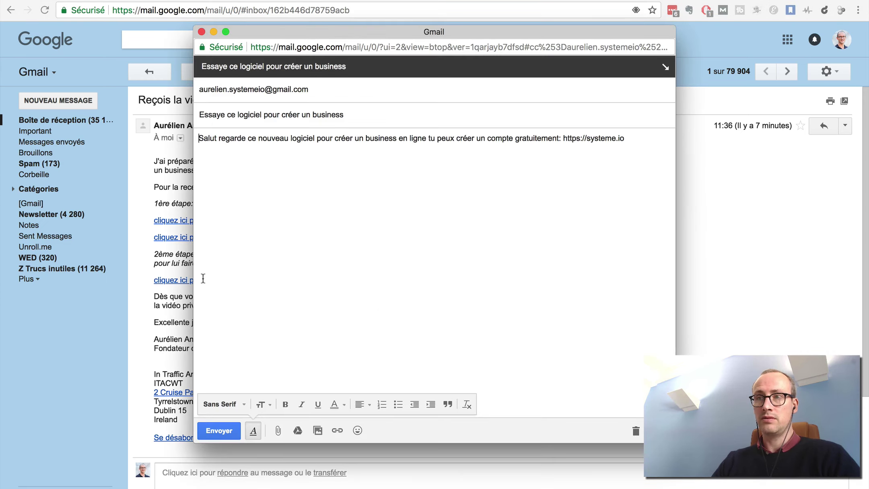
left_click(313, 87)
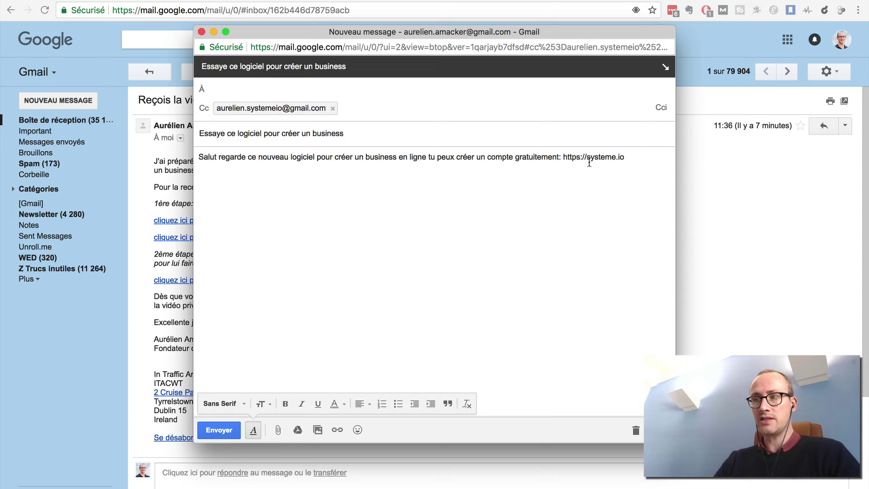
type("aur")
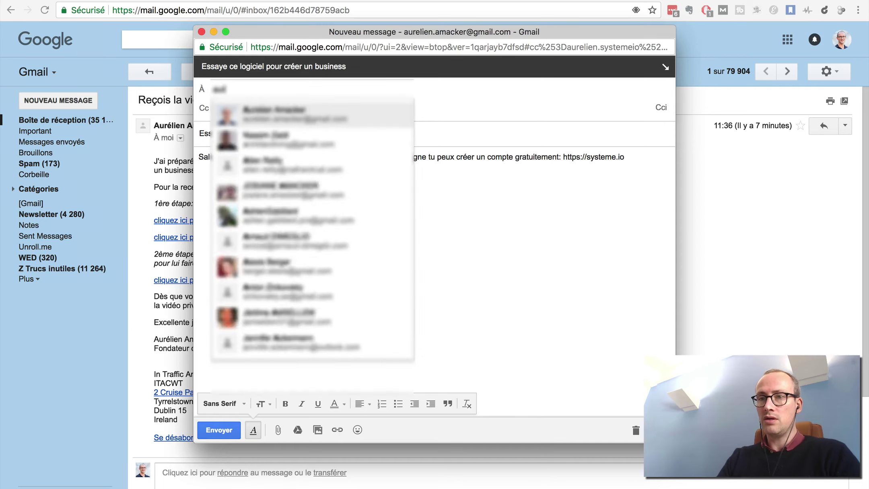
type("elien")
key("Return")
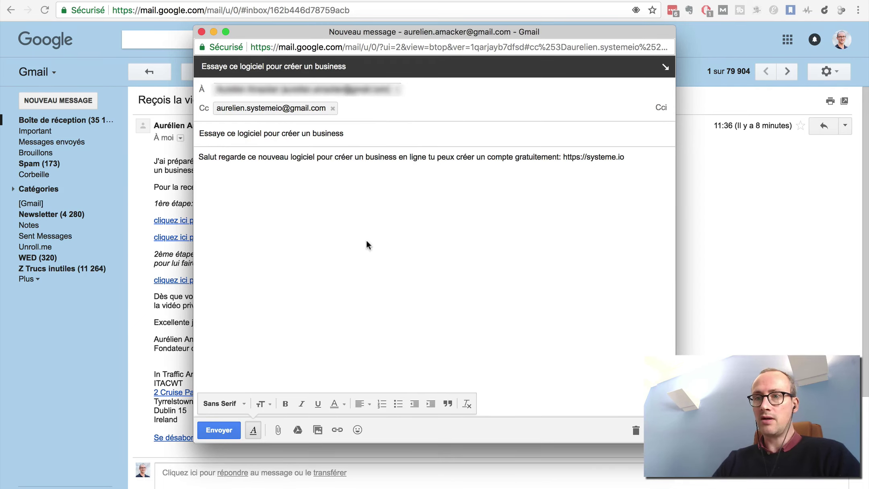
left_click(224, 431)
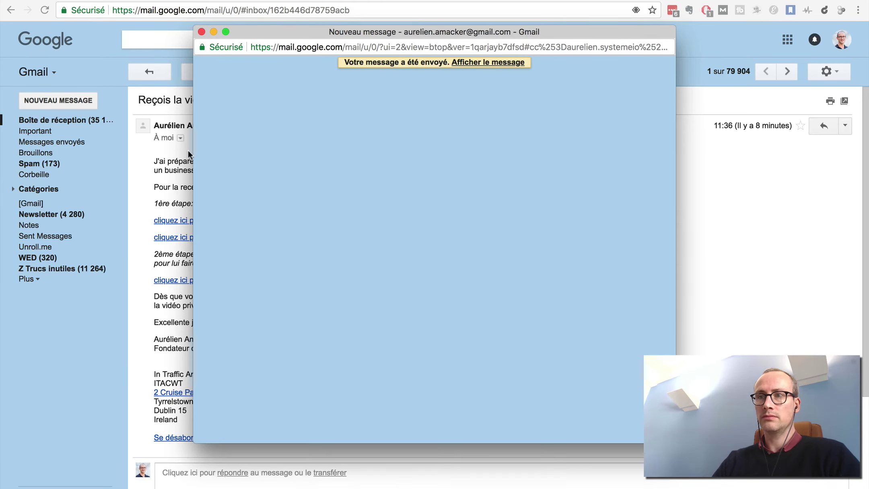
left_click(201, 32)
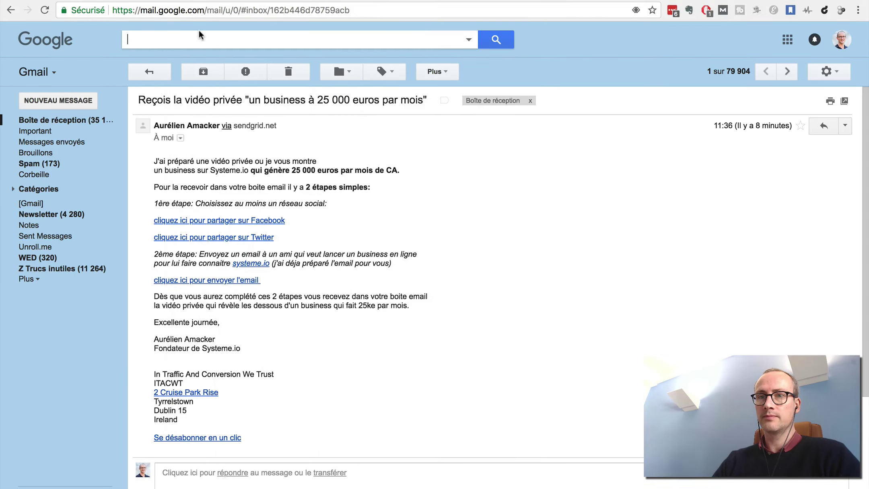
Step: Open the received "Essaye ce logiciel pour créer un business" email from the inbox
left_click(63, 124)
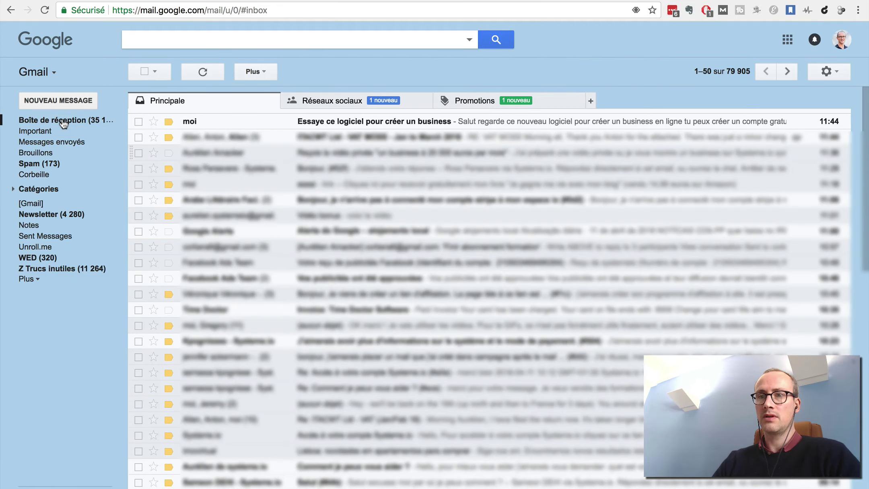
left_click(519, 127)
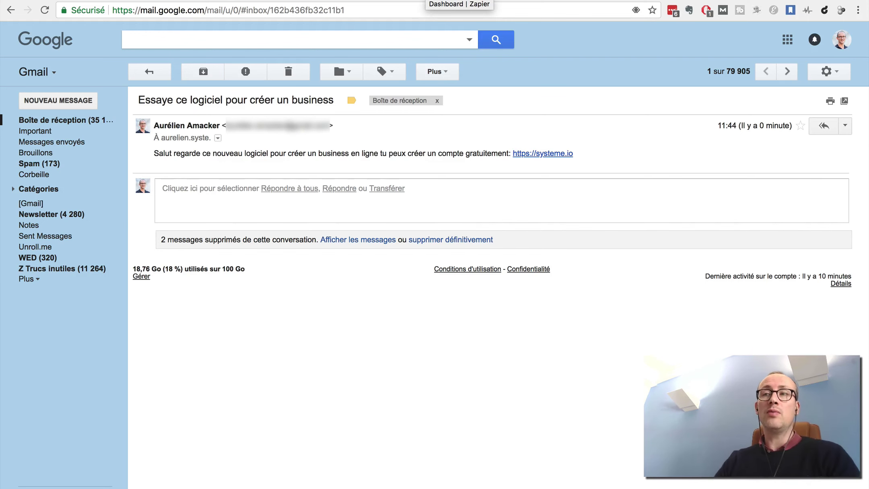
Step: Switch to the Zapier dashboard and open the "Envoi bonus" Zap for editing
left_click(439, 1)
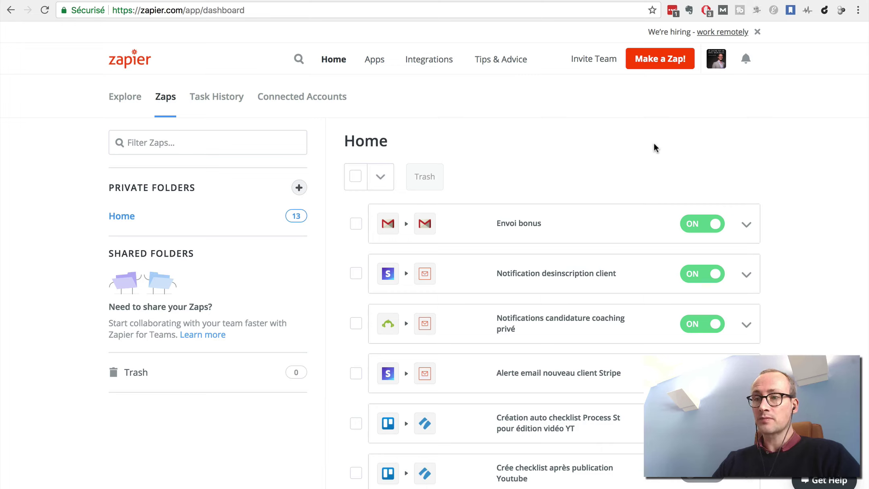
left_click(747, 225)
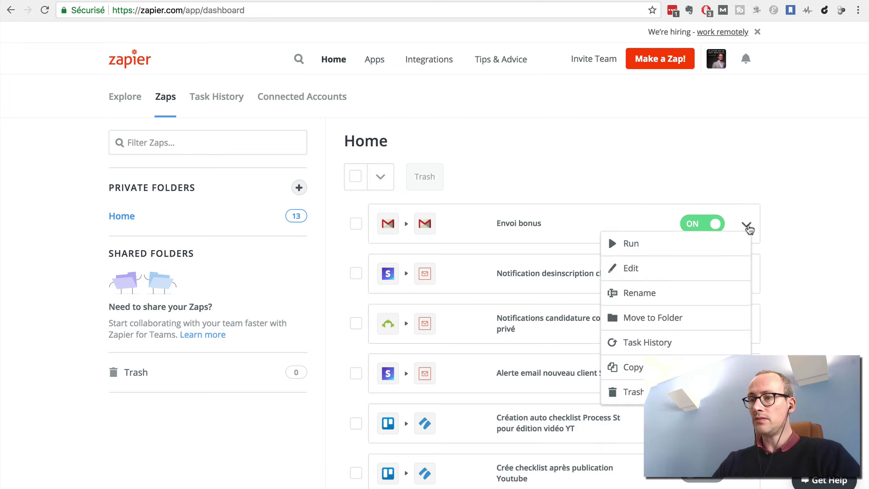
left_click(672, 274)
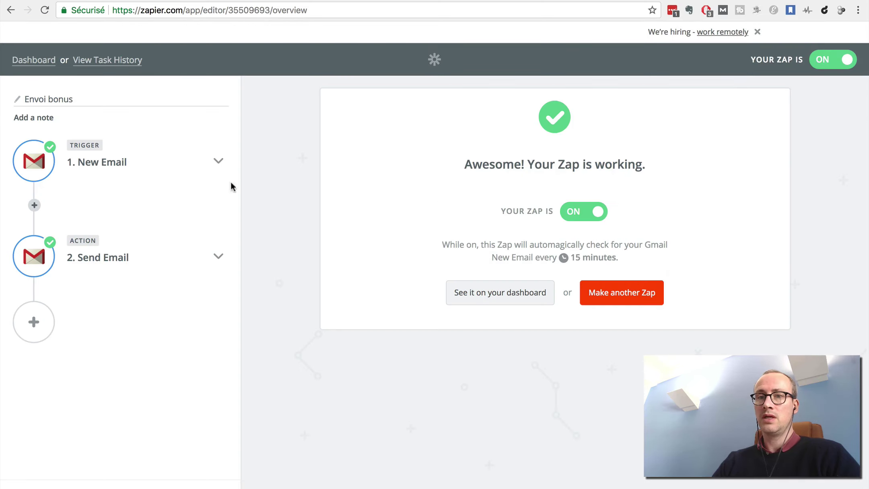
Step: Review the New Email trigger's app, trigger type, connected Gmail account and label options
left_click(93, 168)
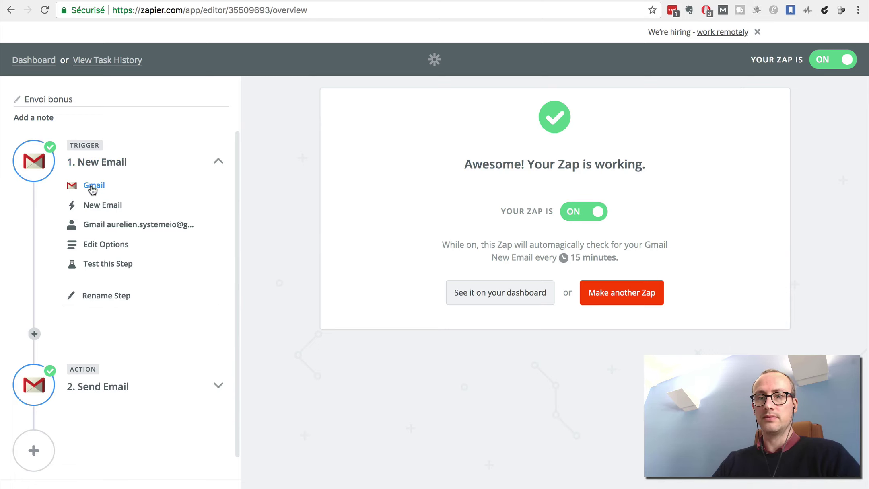
left_click(92, 188)
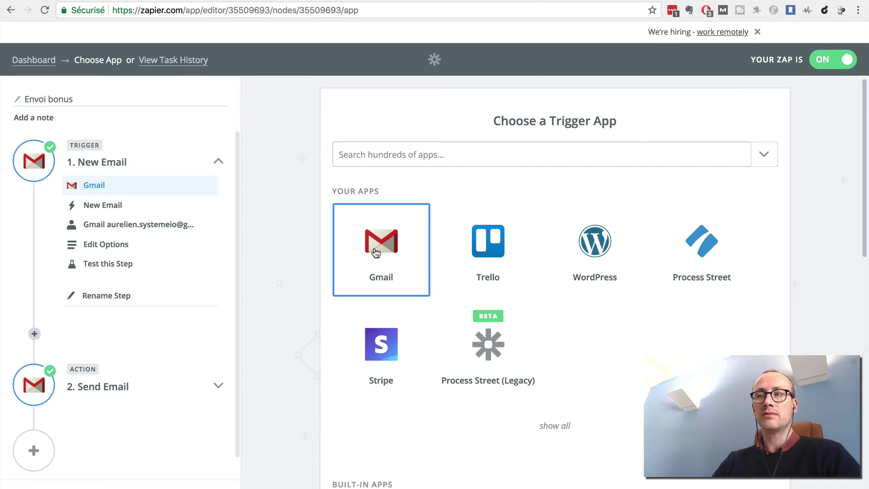
left_click(96, 206)
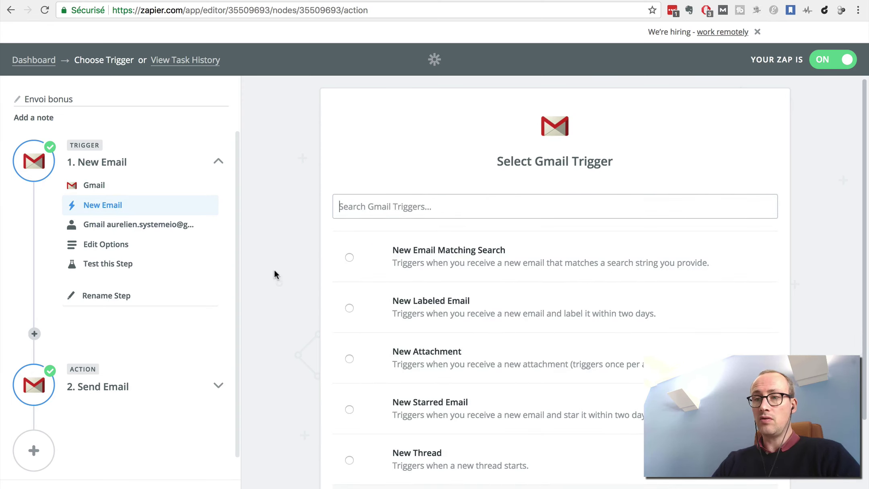
scroll(274, 268, "down", 2)
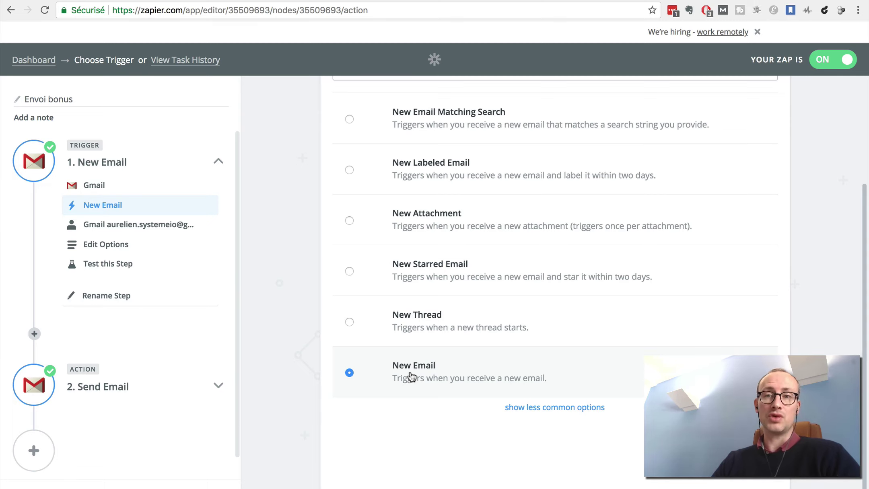
left_click(125, 228)
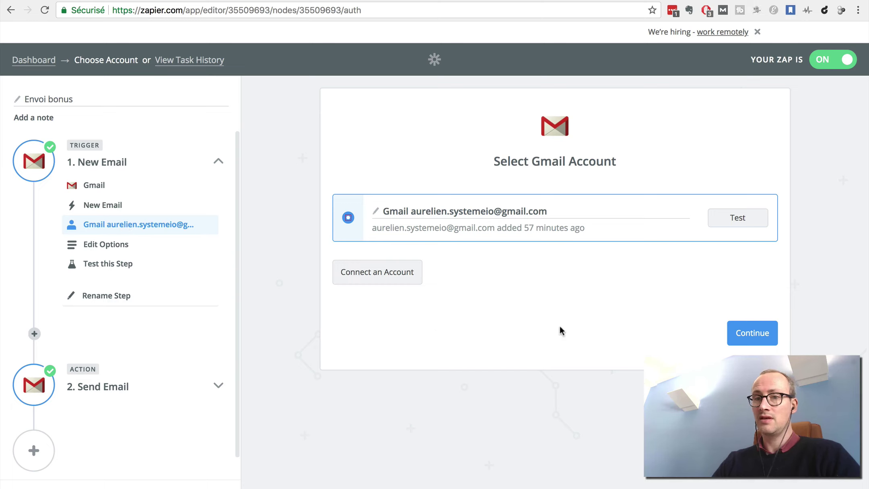
left_click(107, 246)
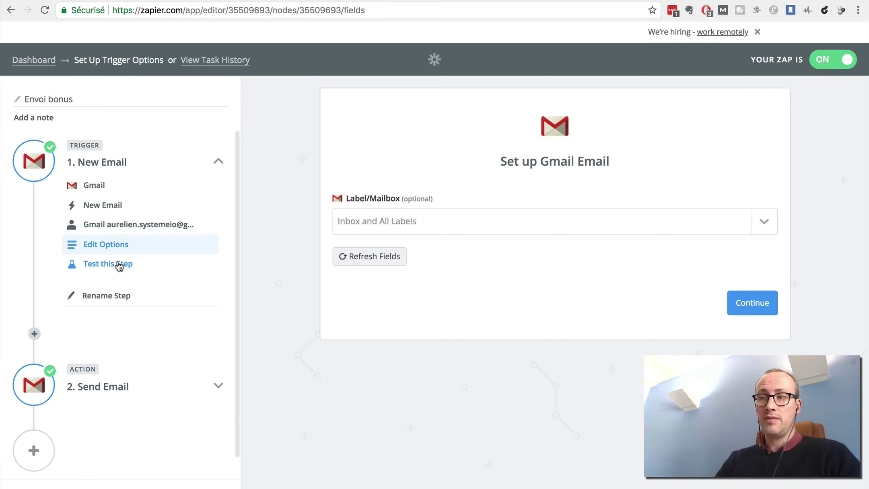
Step: Review the Send Email action's app, action type and connected Gmail account
left_click(97, 389)
scroll(97, 389, "down", 5)
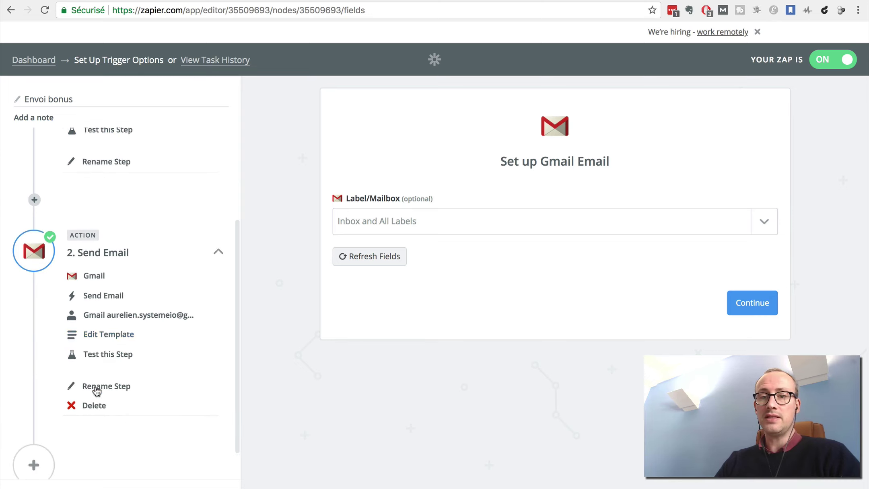
left_click(96, 265)
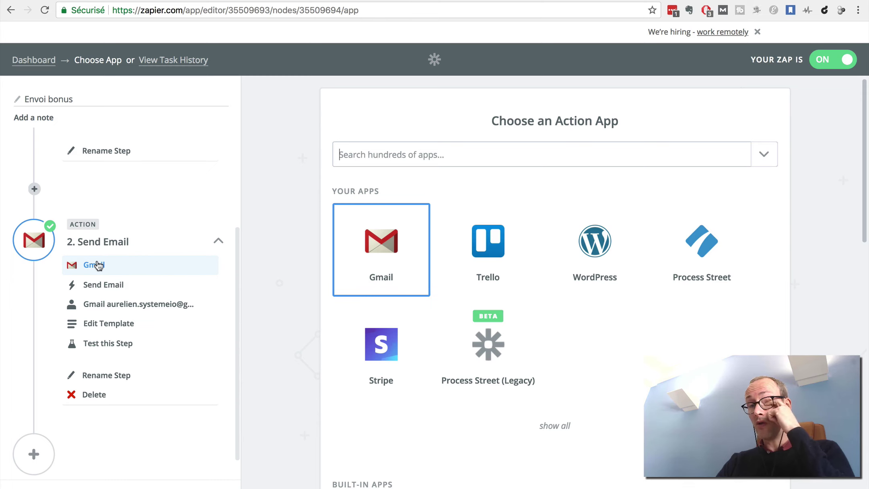
left_click(95, 287)
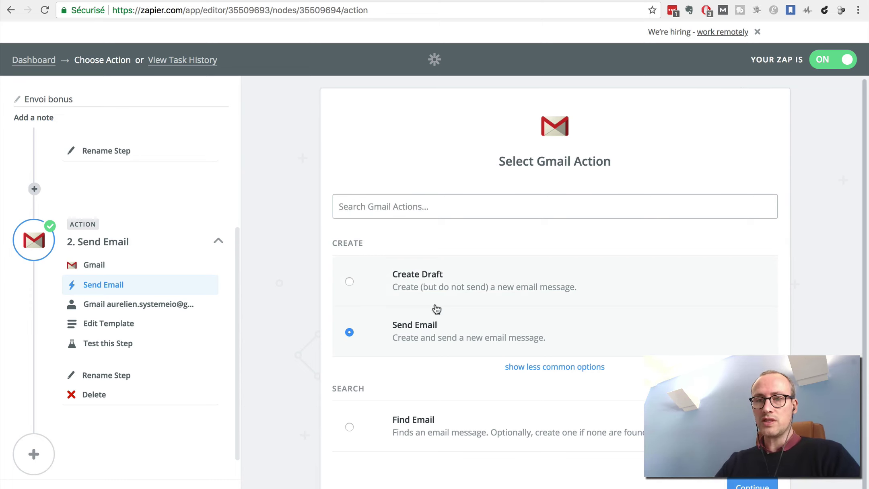
left_click(137, 306)
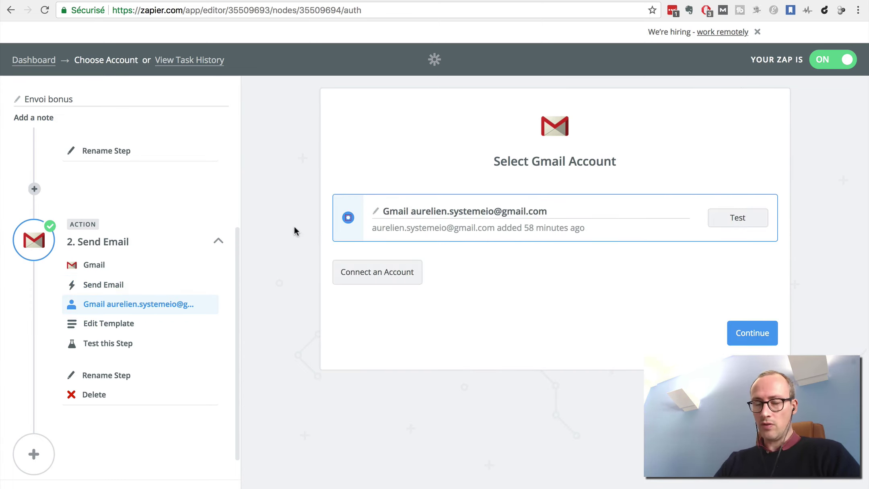
Step: Review the Send Email template from the To field through the subject, body type and body with the private video and Facebook group links
left_click(125, 324)
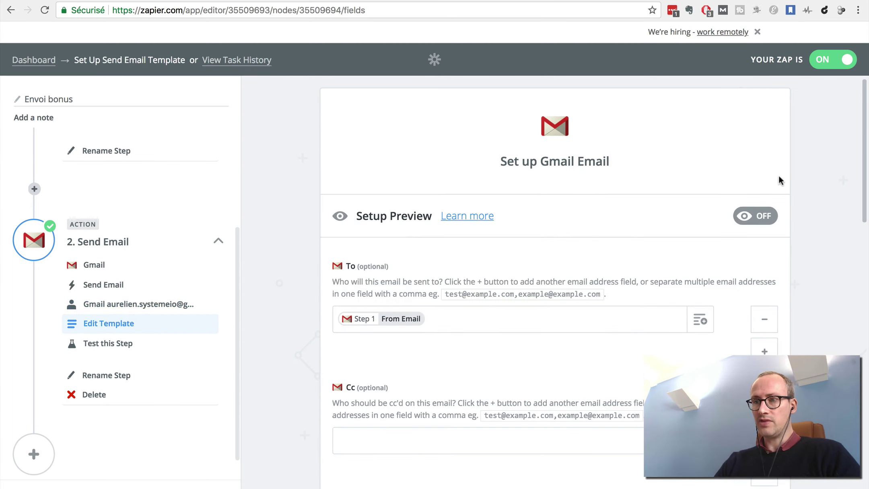
scroll(781, 249, "down", 4)
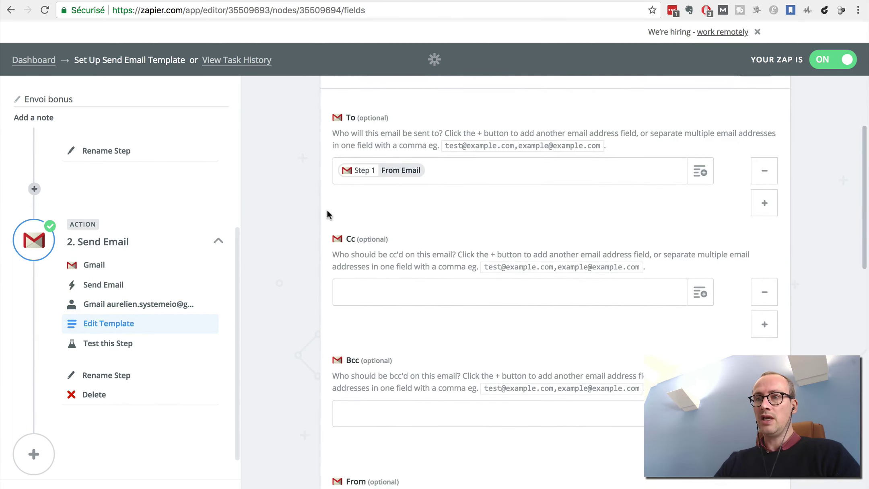
scroll(272, 205, "up", 1)
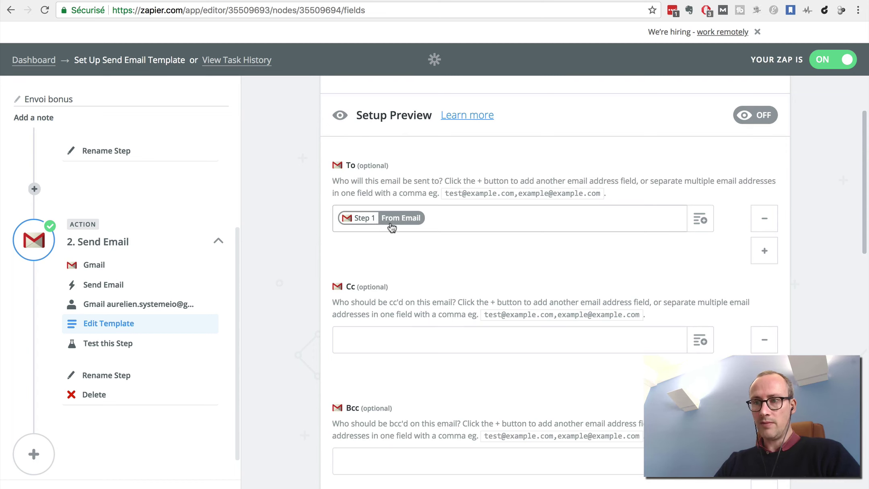
scroll(278, 351, "down", 10)
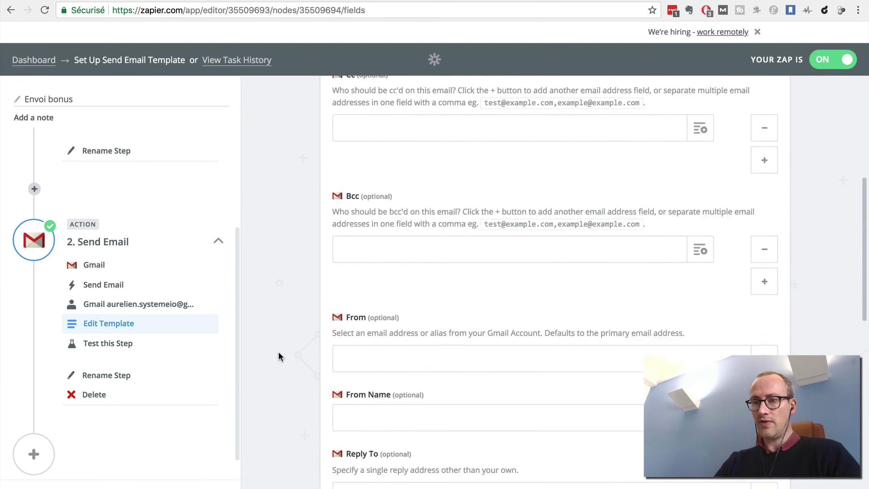
scroll(278, 353, "down", 5)
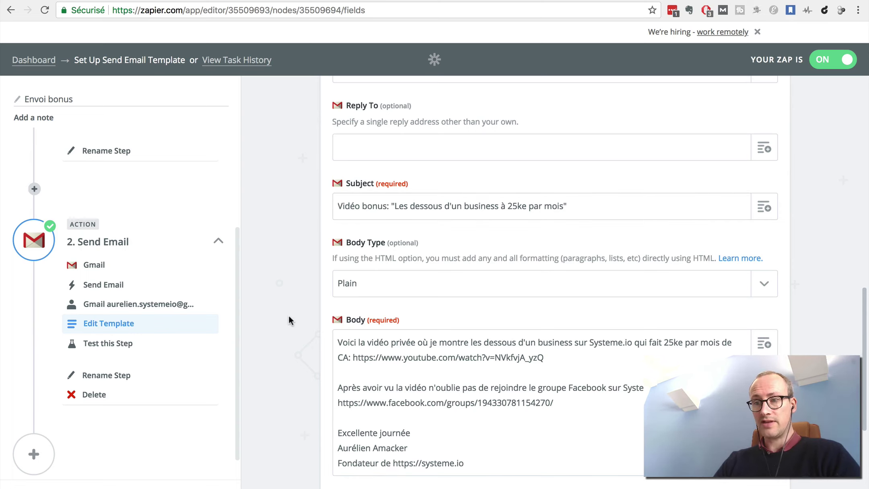
scroll(288, 314, "down", 3)
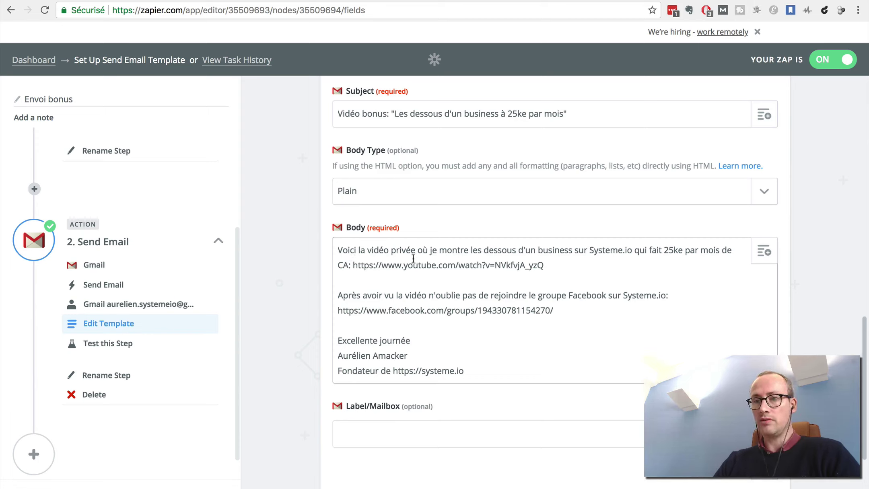
left_click(352, 265)
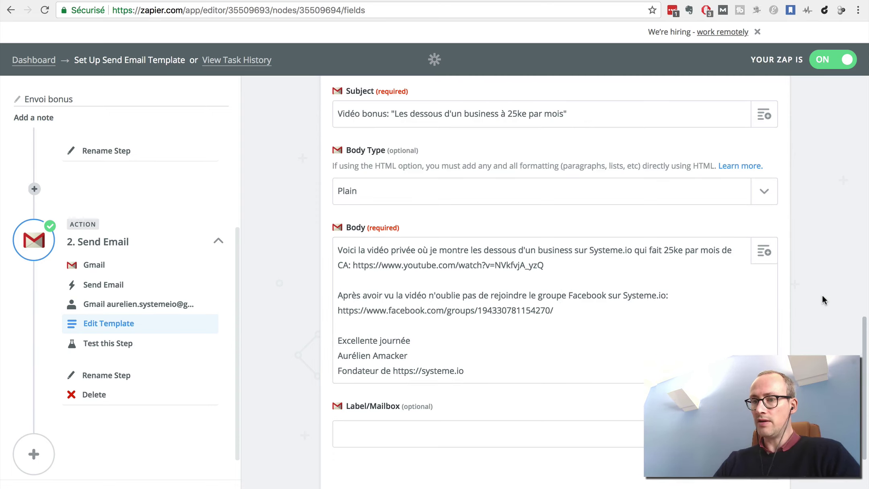
scroll(822, 300, "down", 5)
scroll(822, 297, "up", 10)
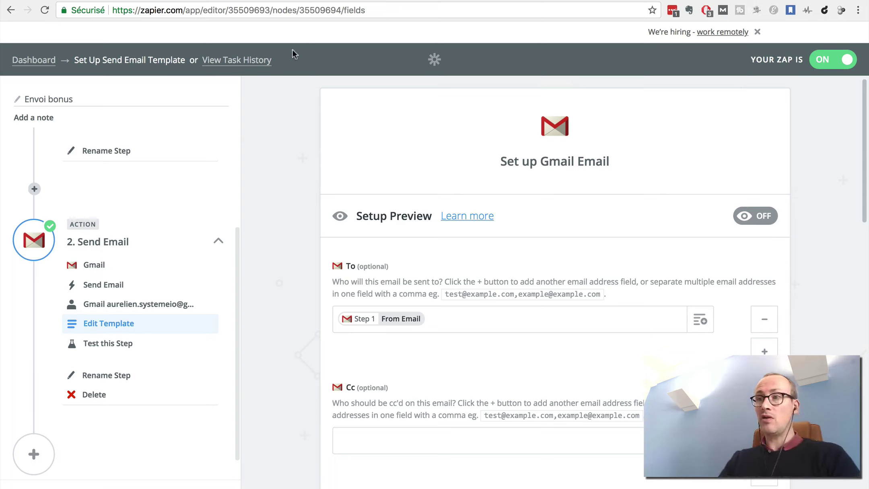
Step: Check the Gmail inbox for the bonus email, and manually run the "Envoi bonus" Zap from the Zapier dashboard
key("ctrl+Tab")
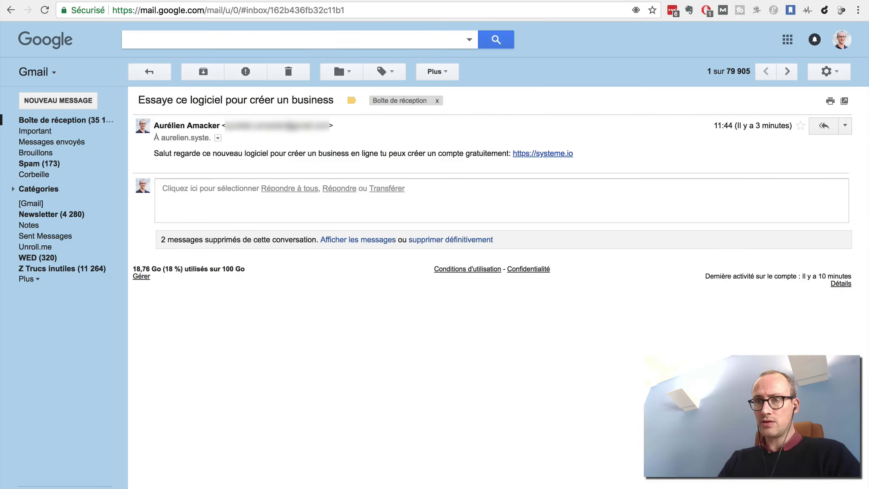
left_click(52, 120)
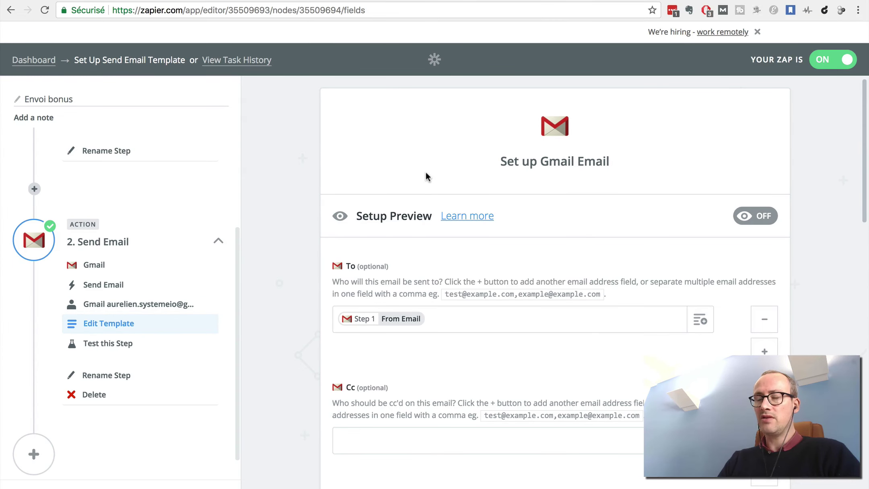
left_click(27, 63)
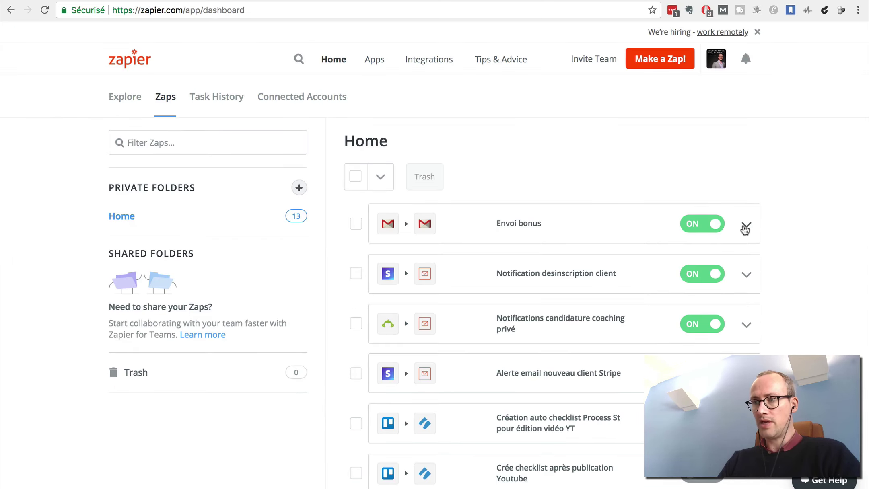
left_click(746, 228)
left_click(700, 246)
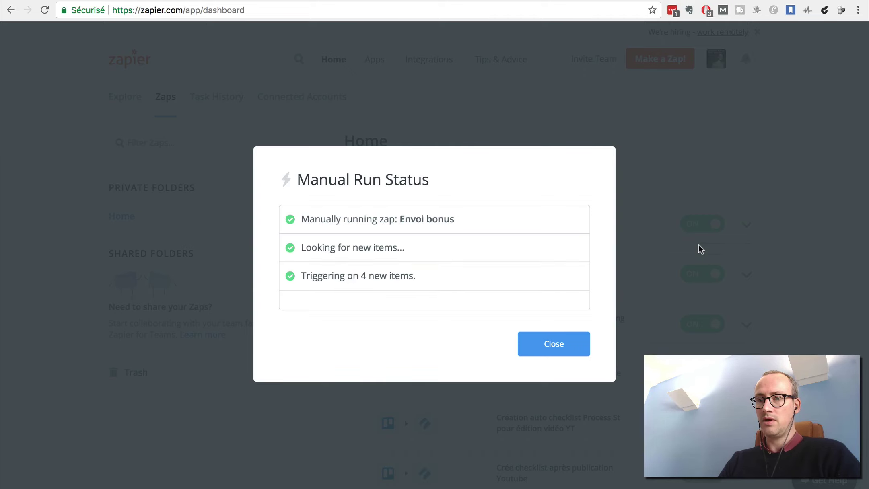
left_click(560, 345)
Step: Open the received "Vidéo bonus: Les dessous d'un business à 25ke par mois" email in Gmail, and switch back to the Systeme.io campaign email editor
key("ctrl+Tab")
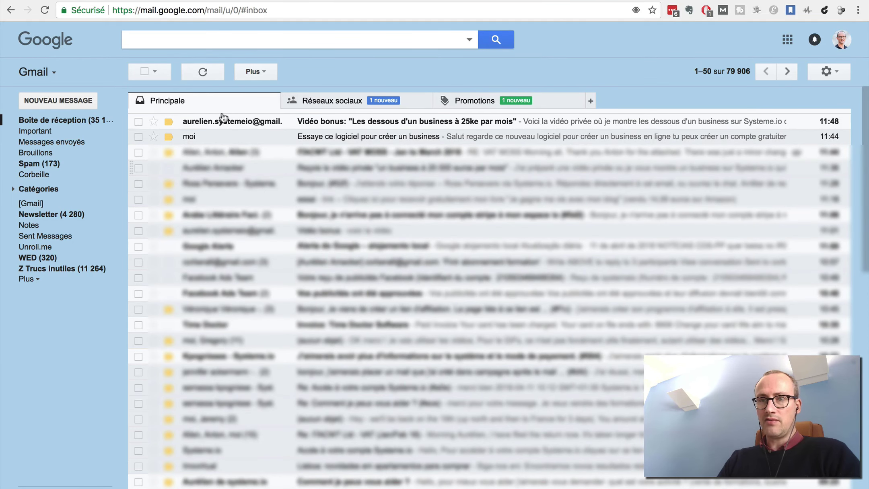
left_click(602, 125)
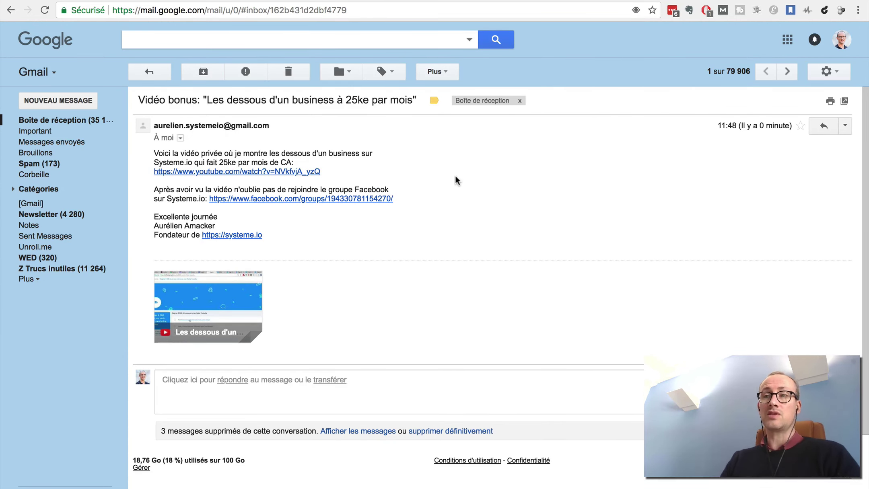
key("ctrl+Tab")
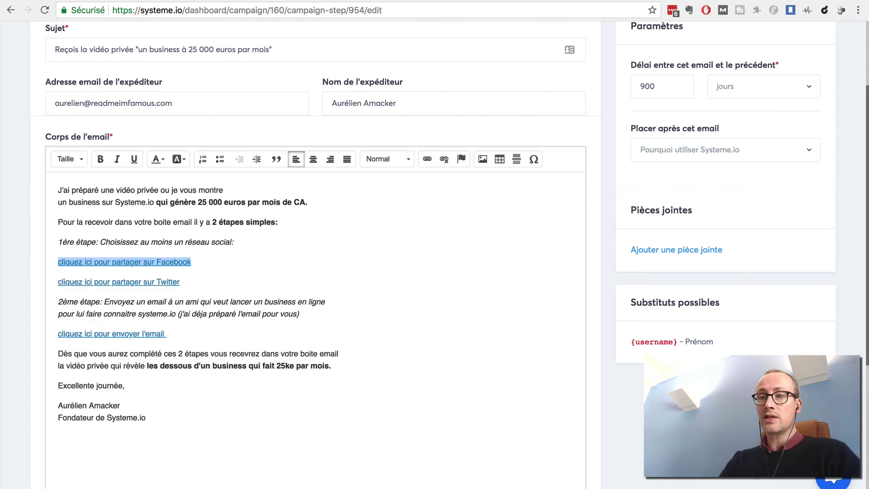